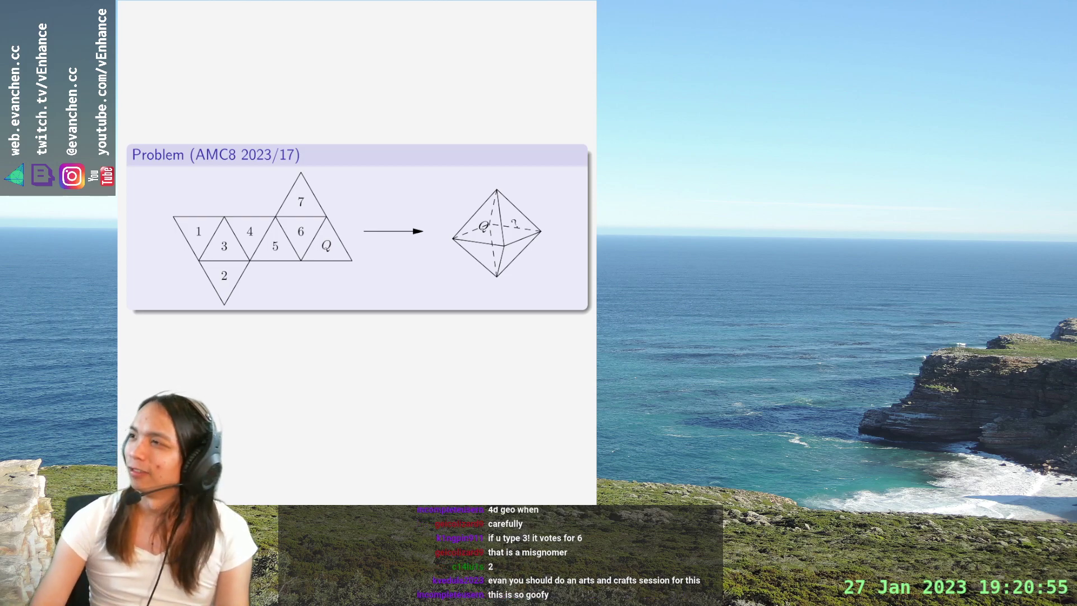
# Step: Enlarge the AMC8 2023/17 slide and sketch highlighter marks on face Q and the net edges
pyautogui.press('super+f')
pyautogui.scroll(-5, 598, 351)
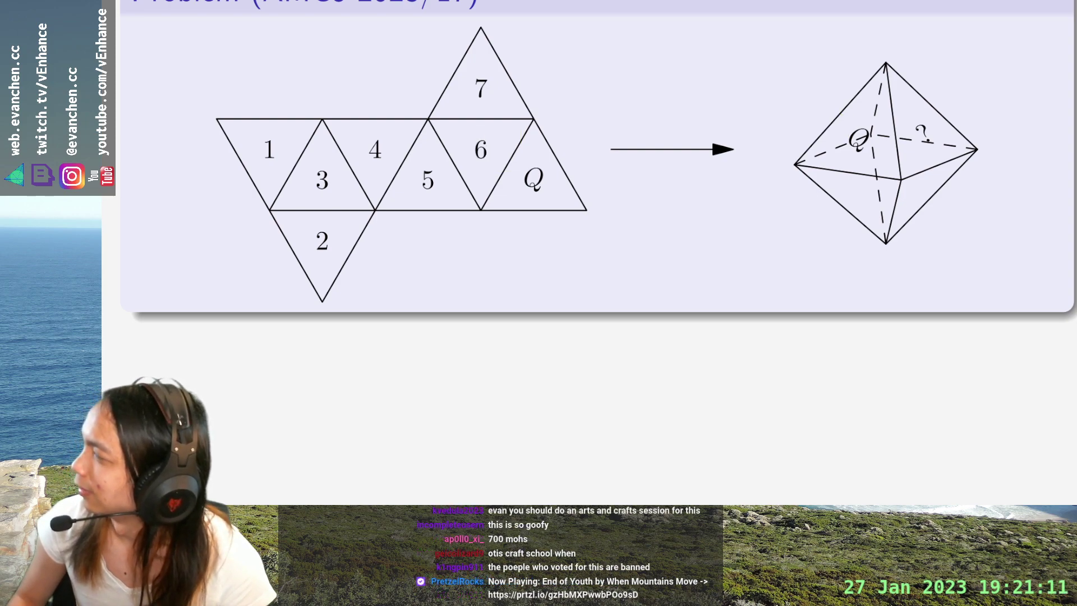
pyautogui.moveTo(815, 144); pyautogui.dragTo(869, 145)
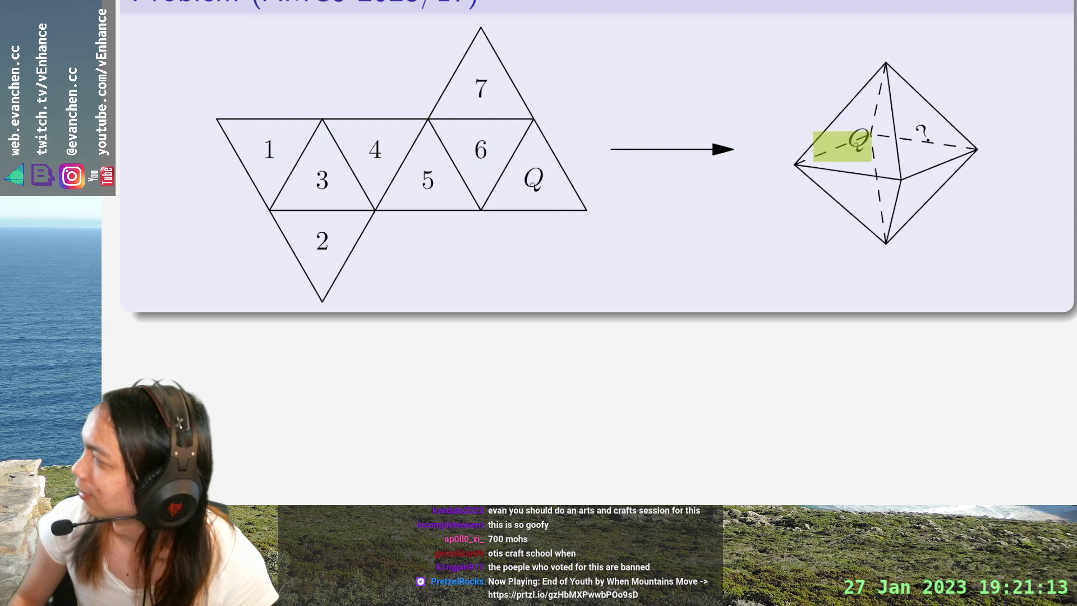
pyautogui.moveTo(436, 128)
pyautogui.mouseDown()
pyautogui.moveTo(435, 162)
pyautogui.moveTo(455, 200)
pyautogui.moveTo(473, 205)
pyautogui.mouseUp()
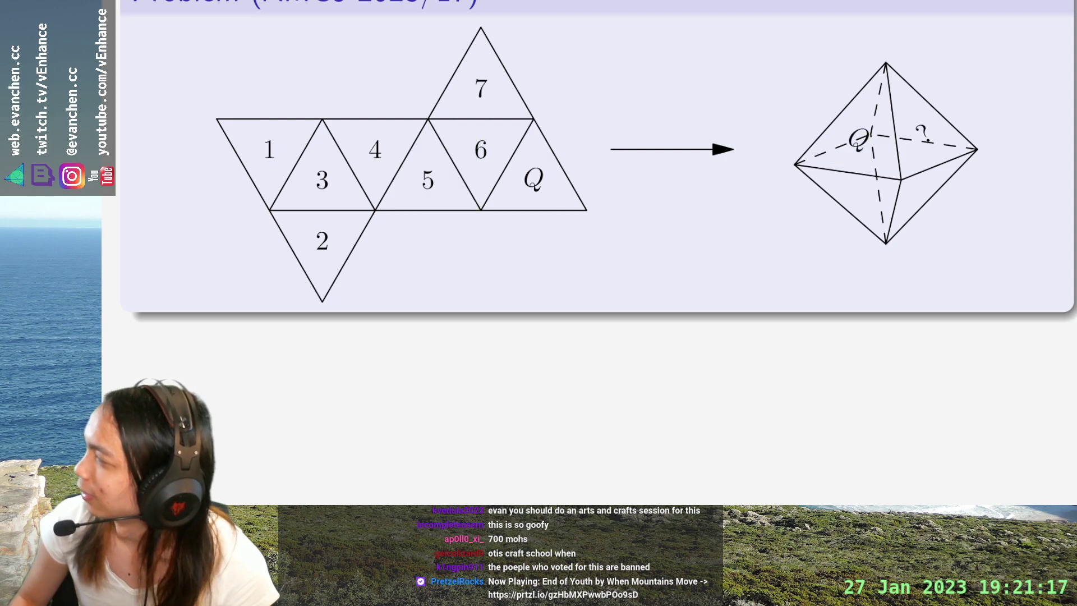
pyautogui.moveTo(873, 140); pyautogui.dragTo(884, 246)
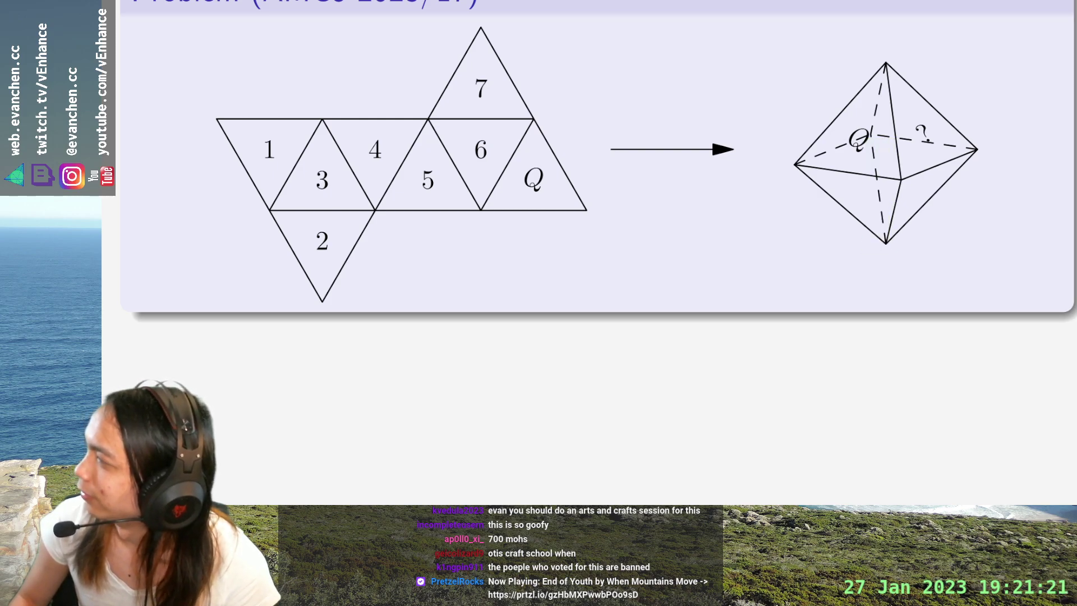
pyautogui.moveTo(408, 117); pyautogui.dragTo(406, 203)
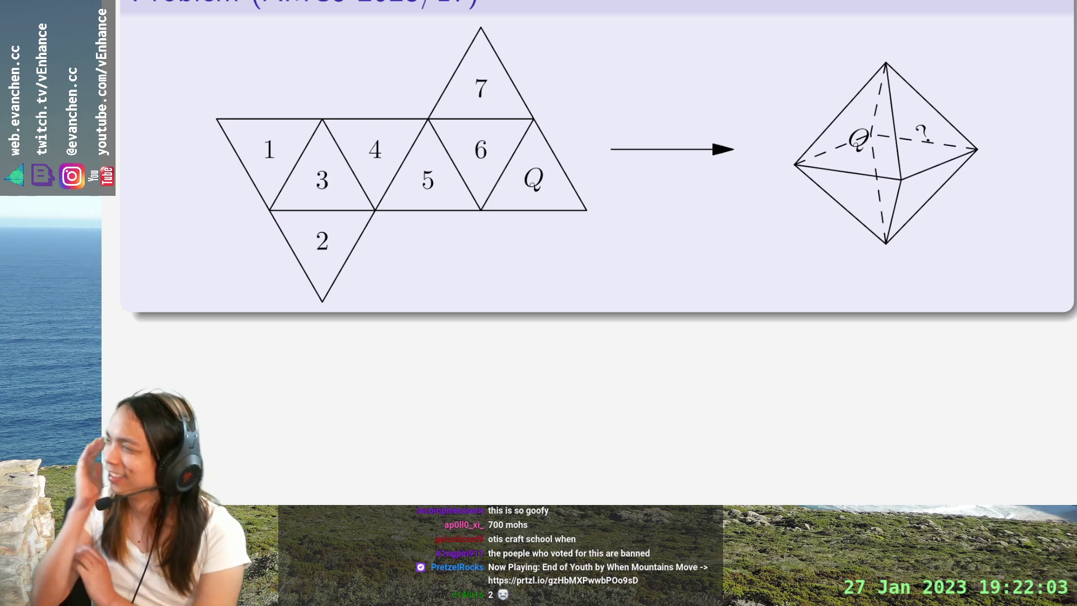
pyautogui.scroll(1, 598, 168)
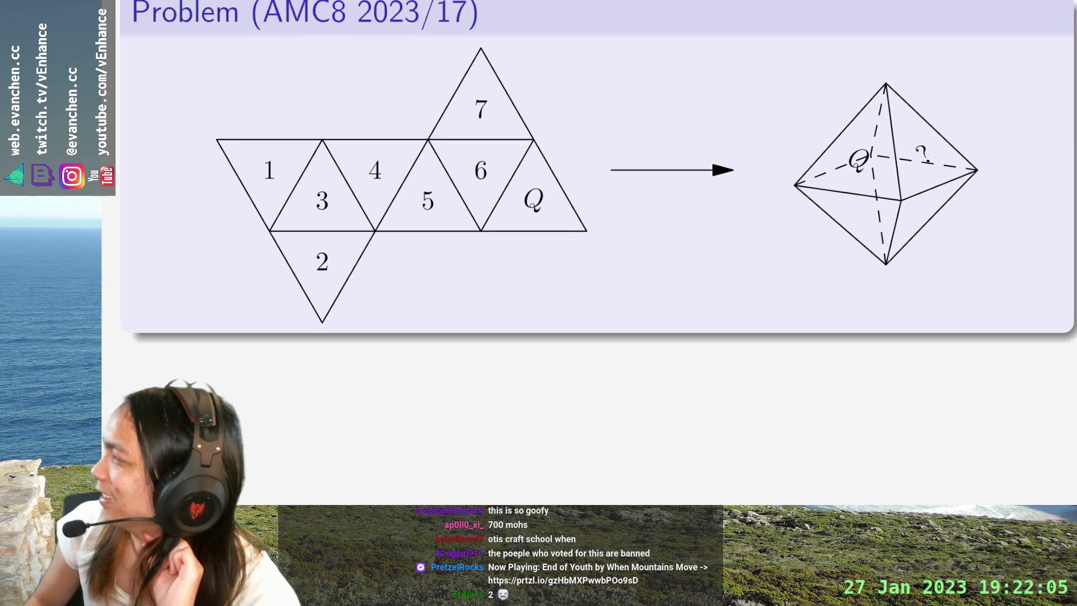
pyautogui.scroll(2, 597, 185)
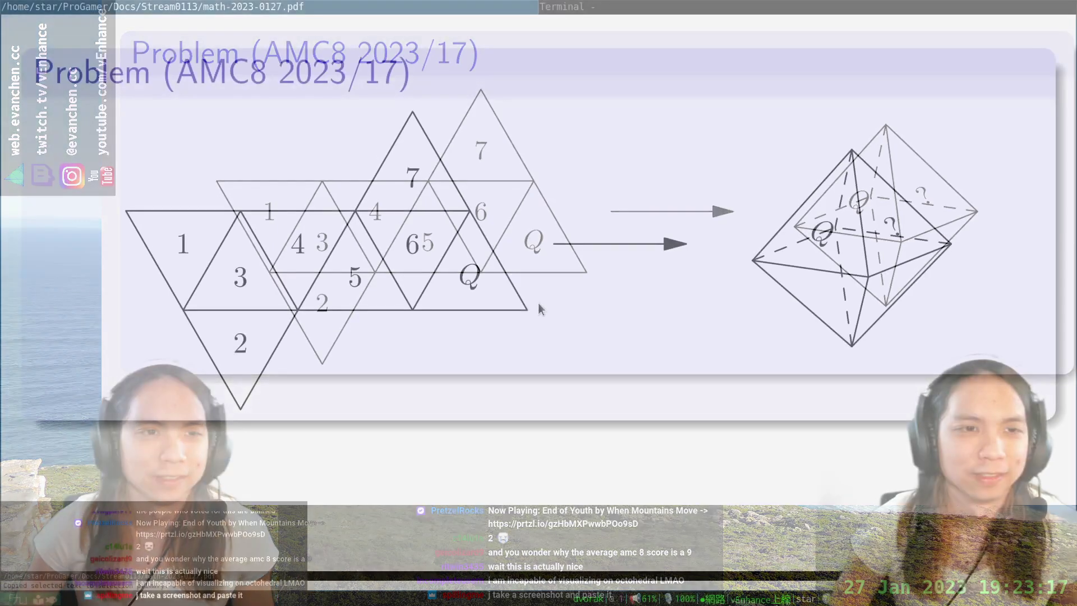
# Step: Copy a Flameshot screenshot of the whole net-and-octahedron slide to the clipboard
pyautogui.press('Print')
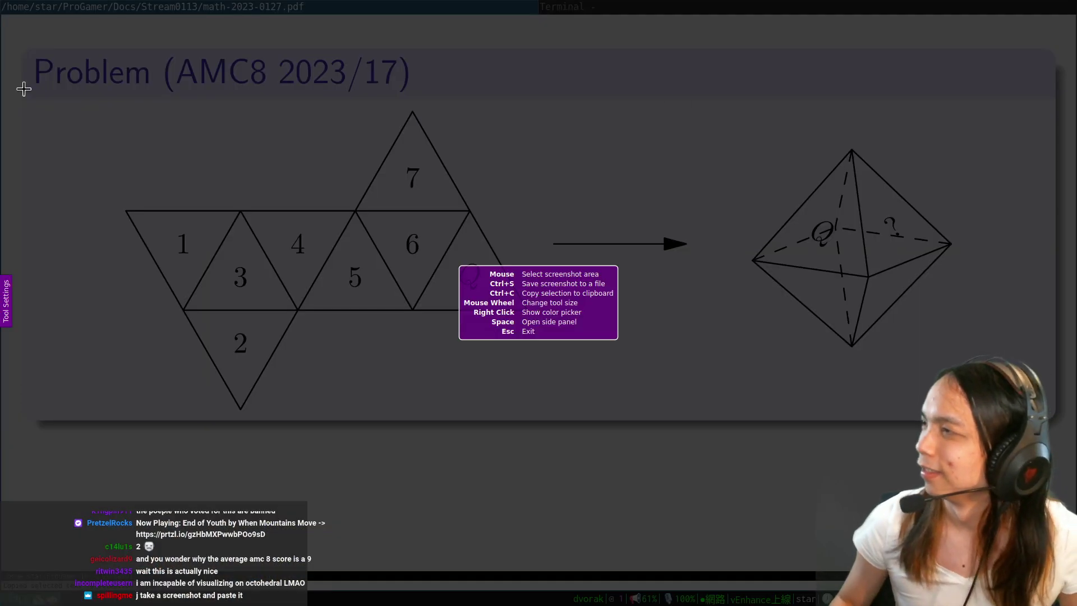
pyautogui.moveTo(10, 44); pyautogui.dragTo(1057, 448)
pyautogui.click(636, 462)
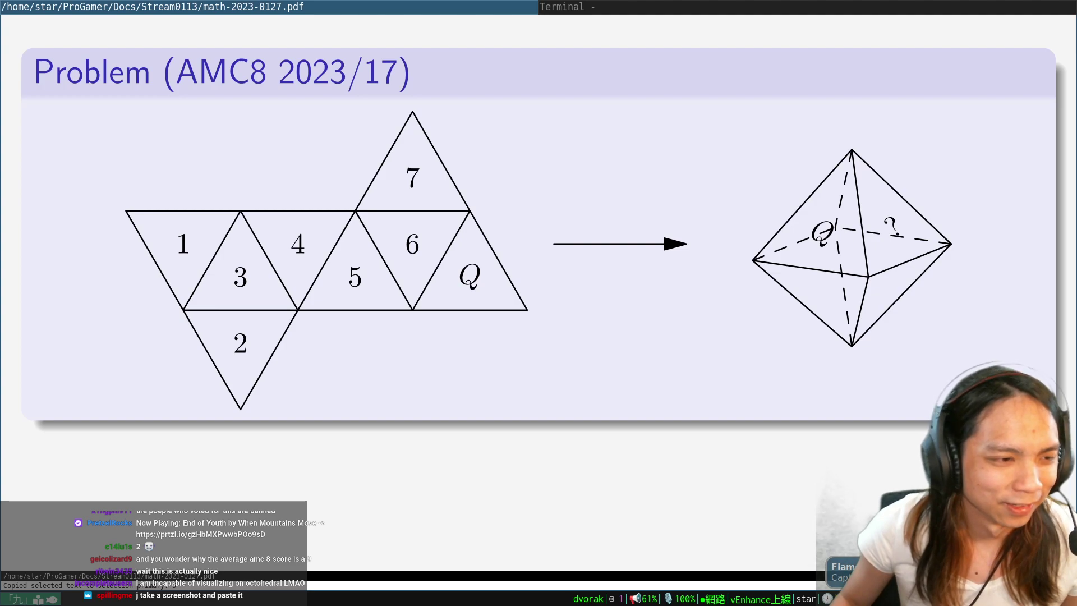
pyautogui.hotkey('alt', 'Tab')
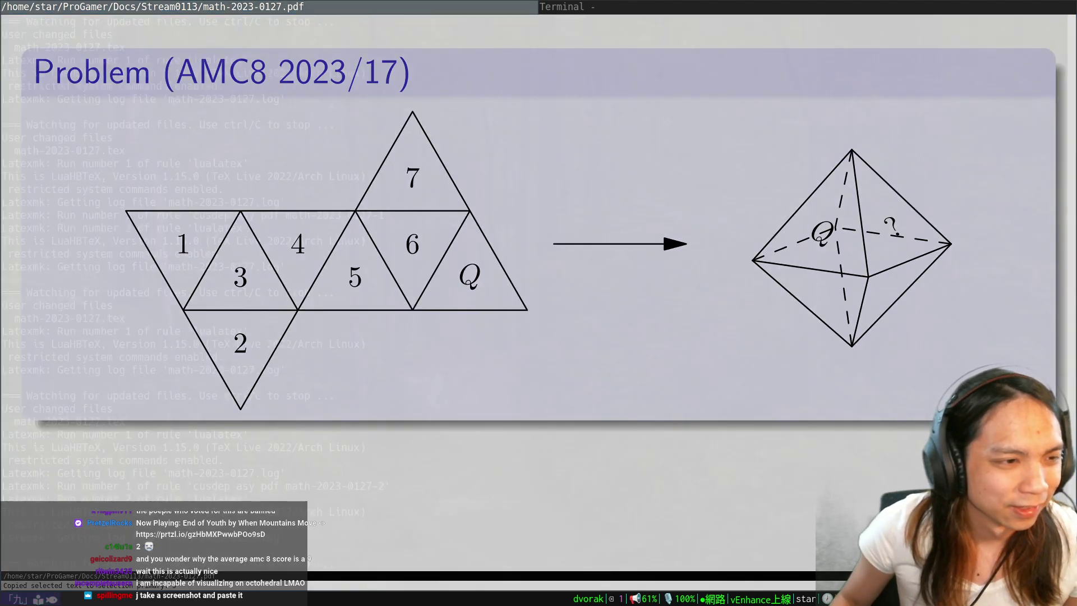
# Step: Paste the slide screenshot into a new 1920x1080 GIMP image
pyautogui.hotkey('alt', 'Tab')
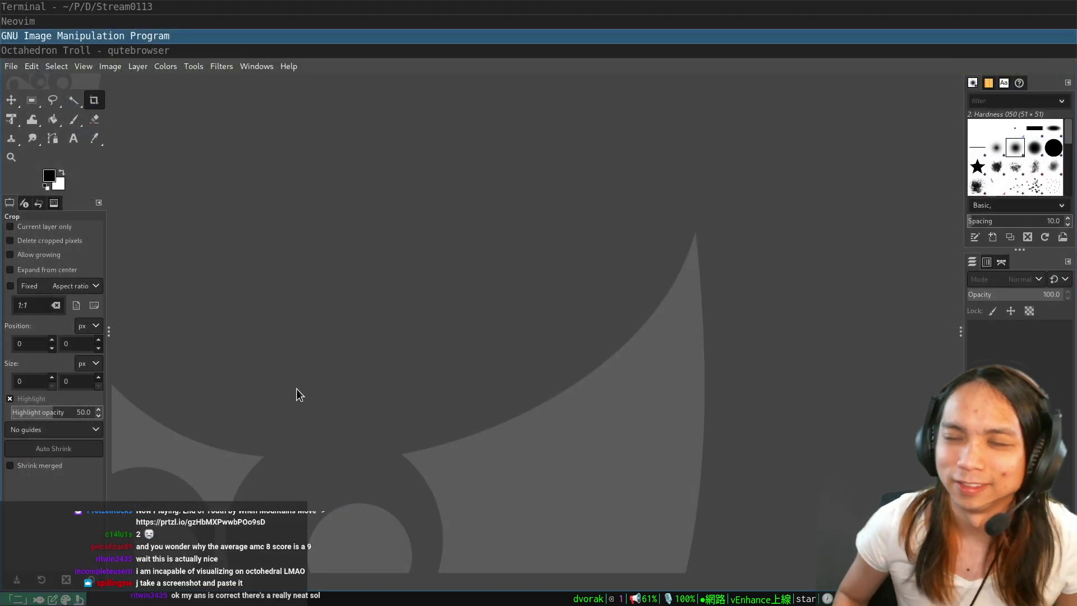
pyautogui.hotkey('ctrl', 'n')
pyautogui.press('Return')
pyautogui.hotkey('ctrl', 'v')
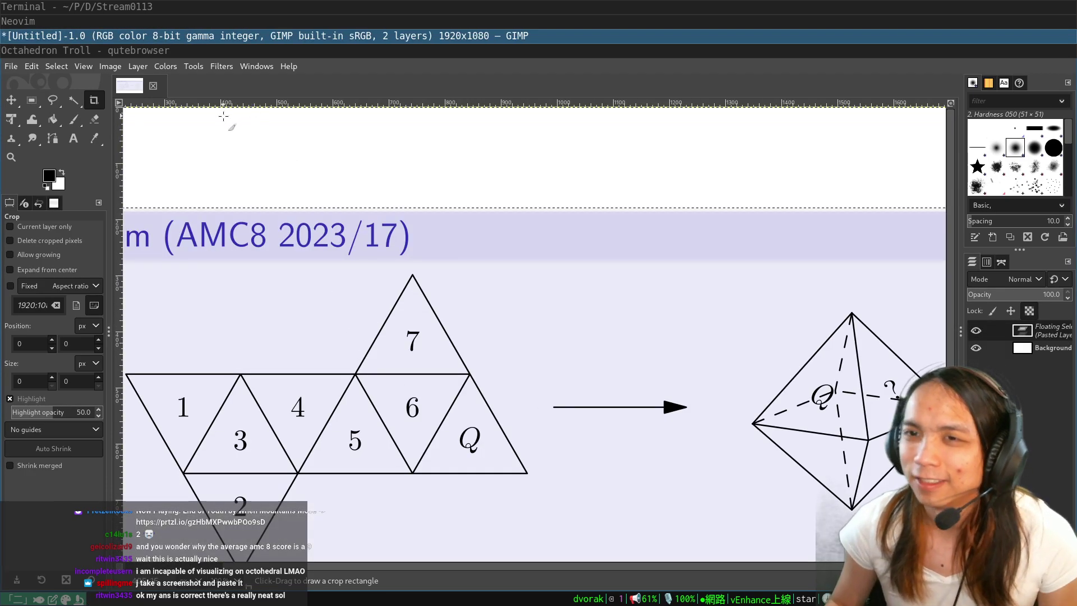
pyautogui.scroll(-1, 239, 121)
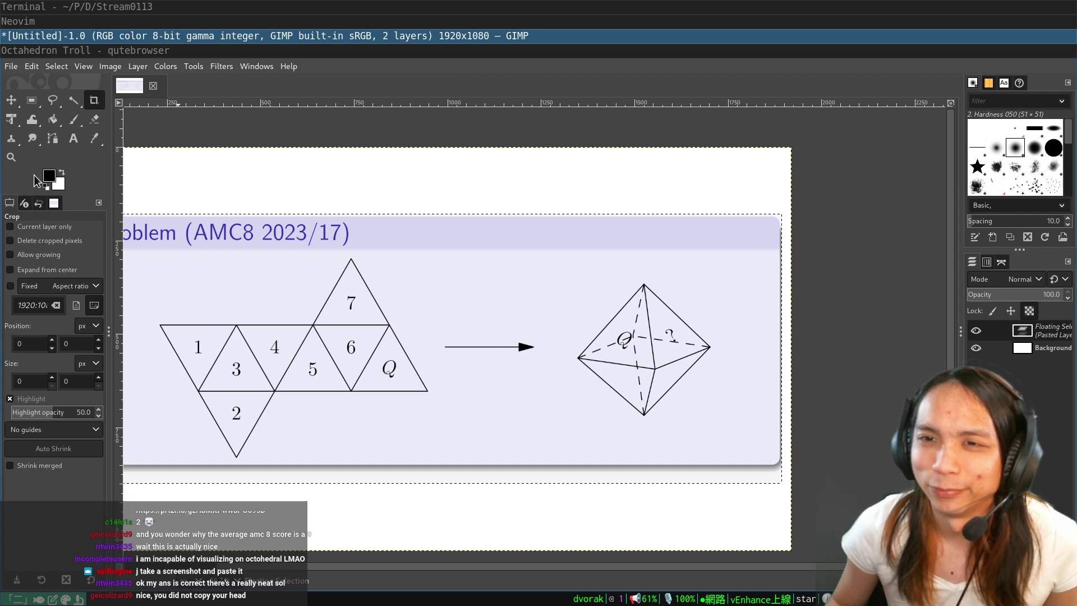
# Step: Set the Paintbrush colour to ff0000 red and paint along face 6's right edge
pyautogui.click(75, 121)
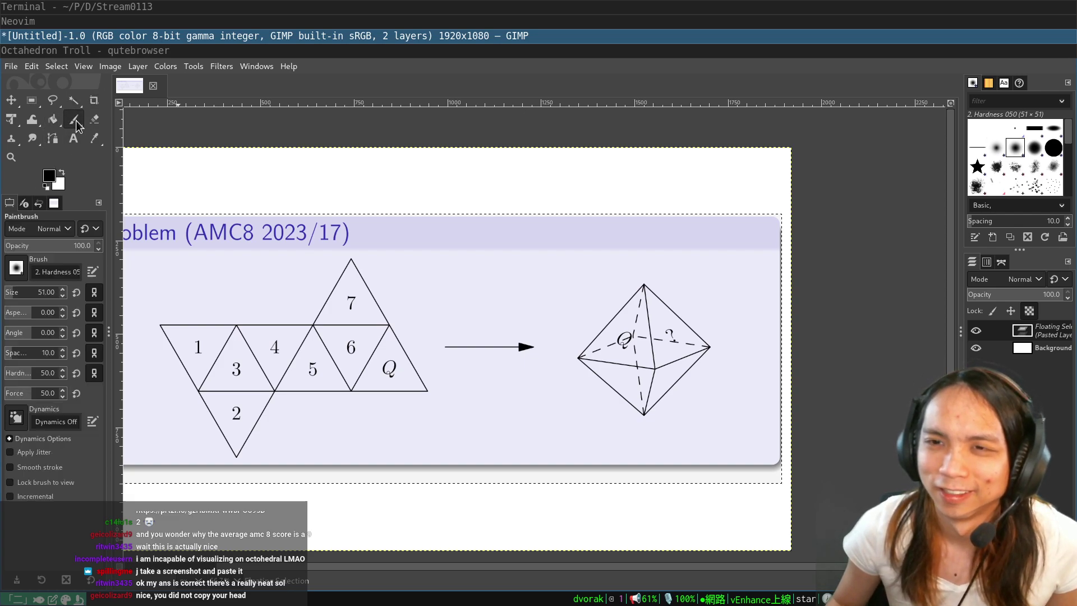
pyautogui.click(49, 176)
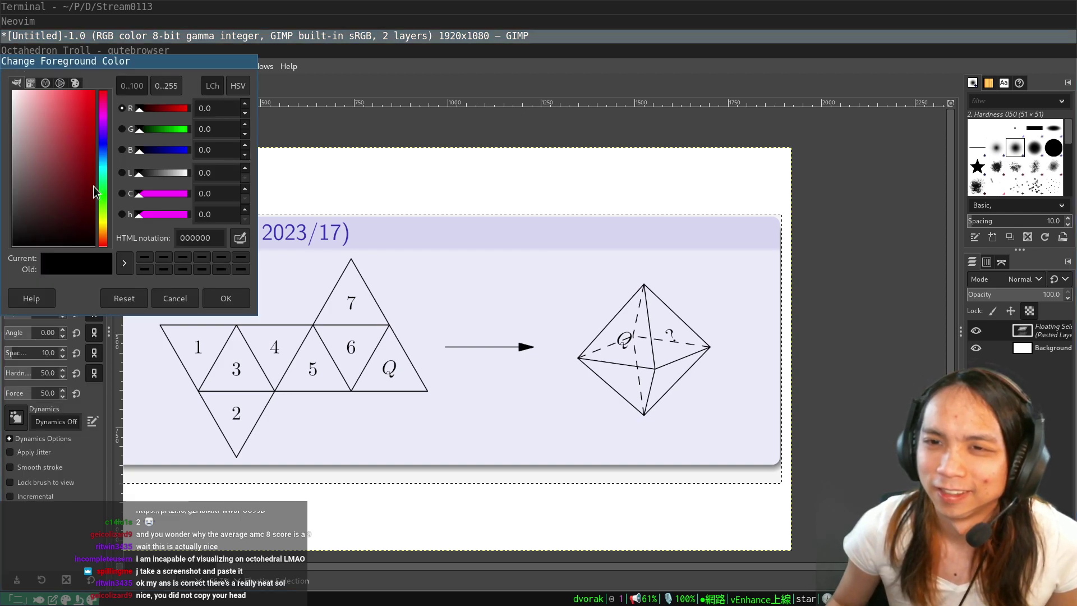
pyautogui.click(79, 84)
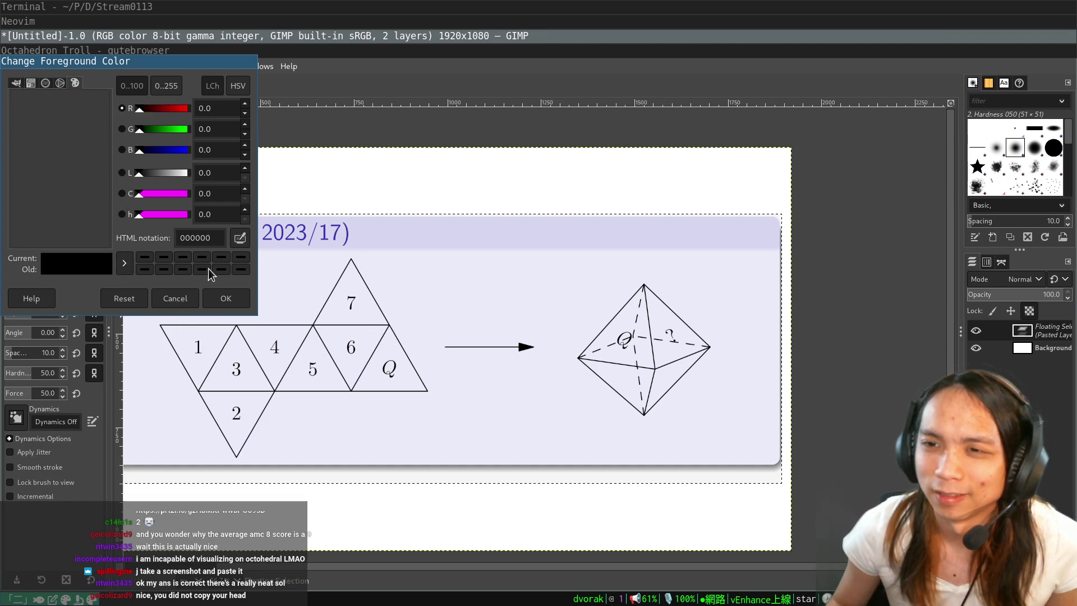
pyautogui.click(189, 303)
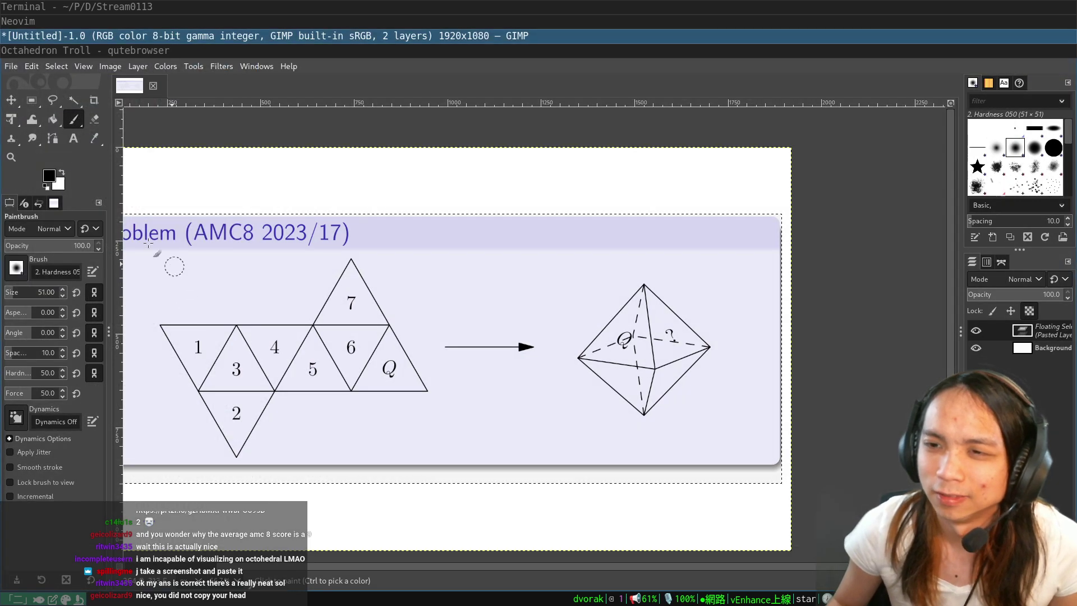
pyautogui.click(50, 177)
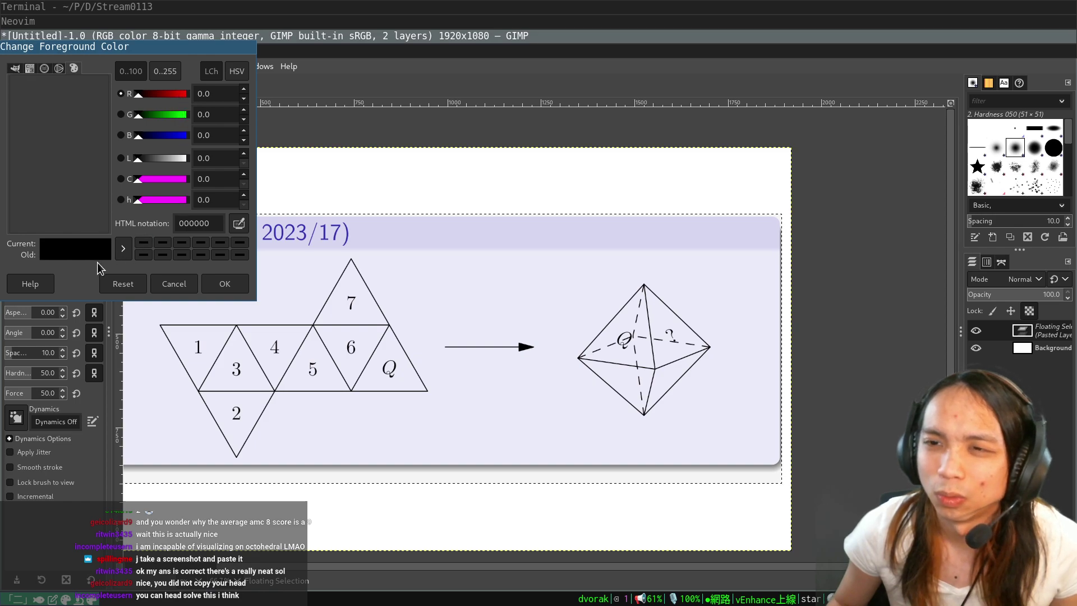
pyautogui.doubleClick(190, 223)
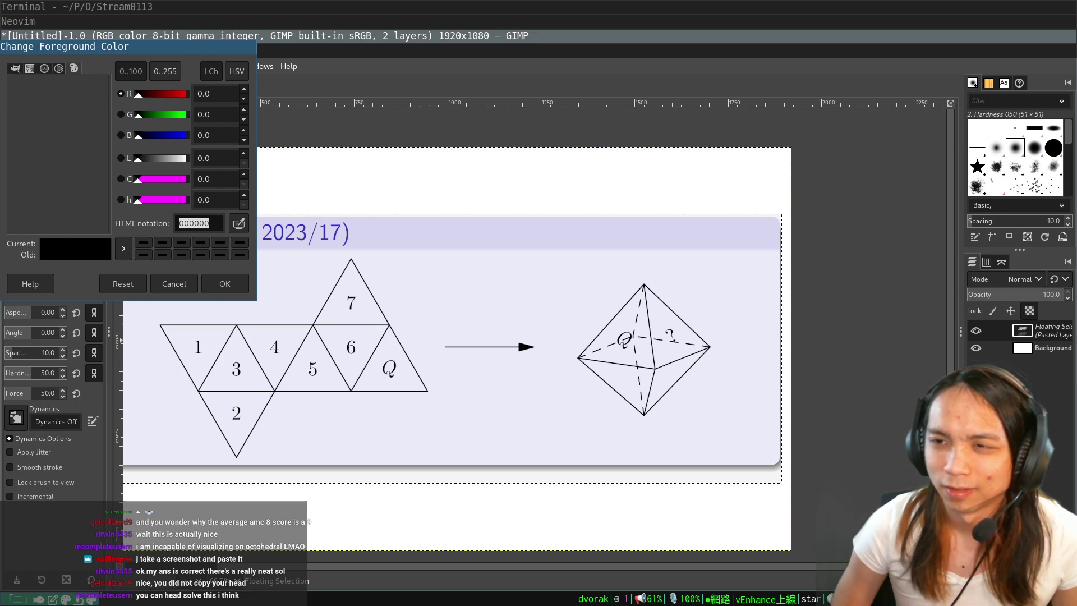
pyautogui.write('ff0000')
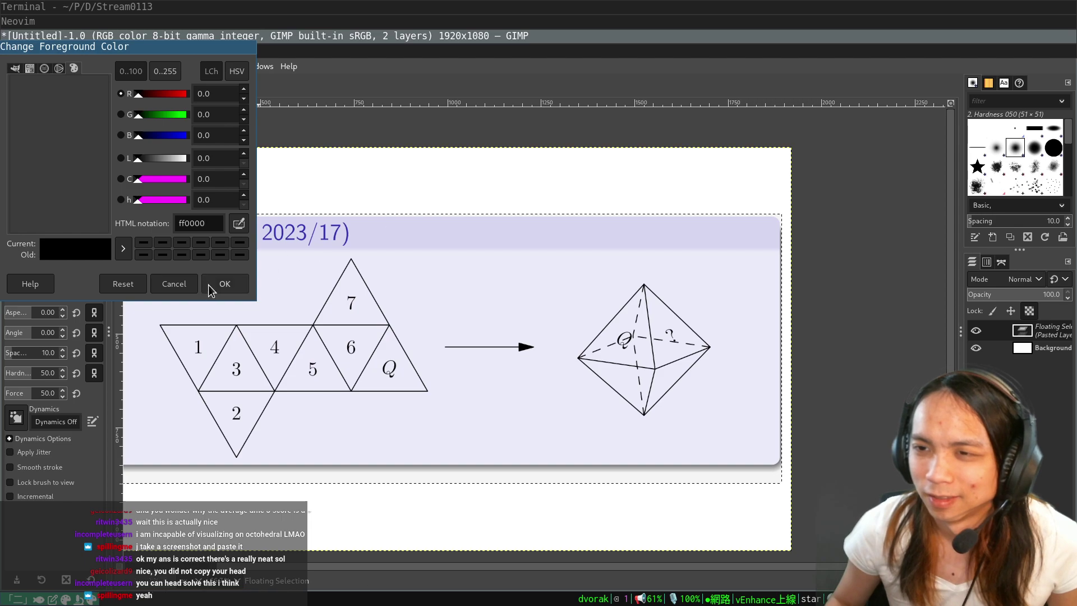
pyautogui.click(208, 284)
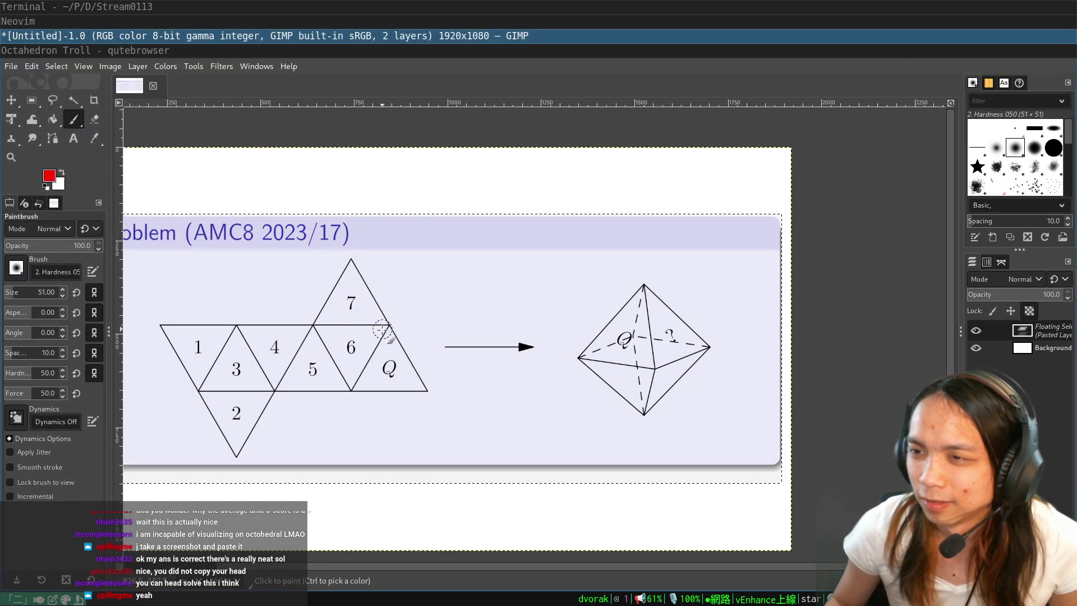
pyautogui.moveTo(382, 330); pyautogui.dragTo(357, 381)
# Step: Paint the octahedron's upper-left edge red, then trace the face 5–6 edge and its octahedron match in blue
pyautogui.moveTo(639, 290); pyautogui.dragTo(581, 352)
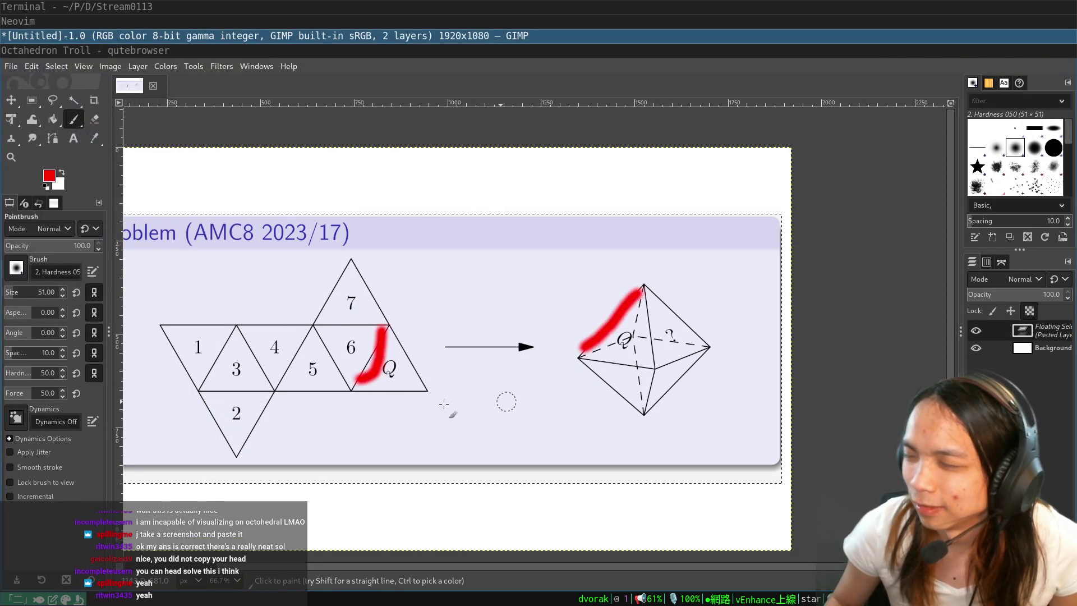
pyautogui.click(50, 177)
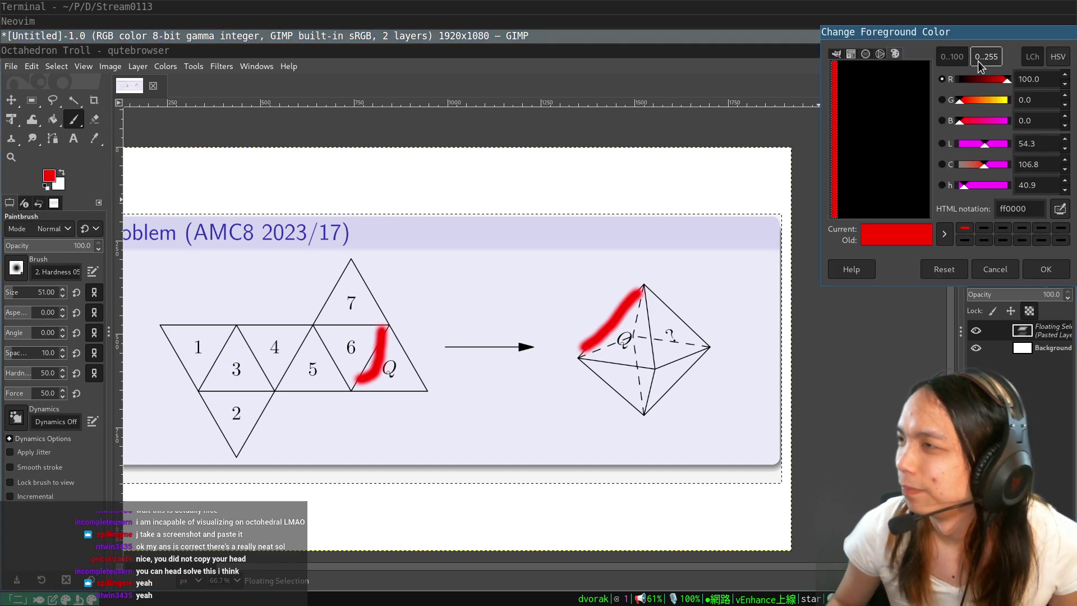
pyautogui.click(879, 56)
pyautogui.moveTo(914, 142); pyautogui.dragTo(860, 194)
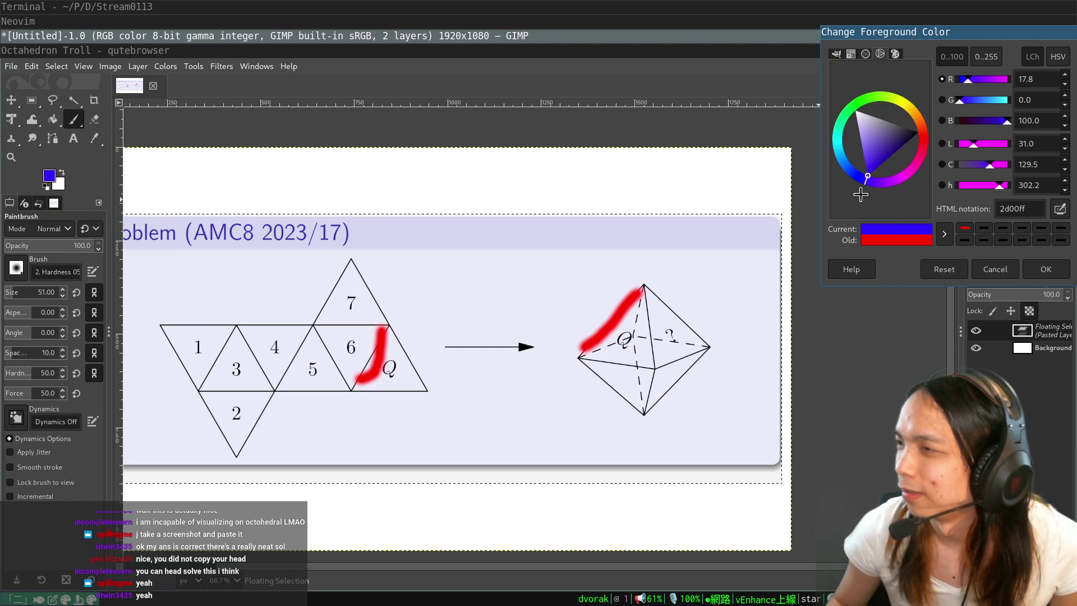
pyautogui.click(1045, 269)
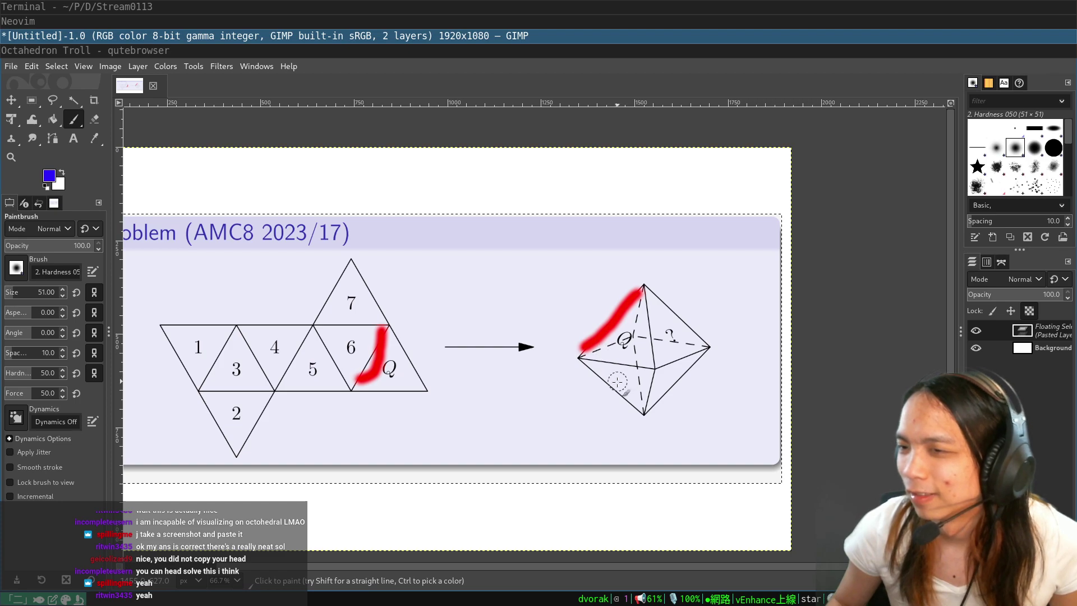
pyautogui.moveTo(313, 326); pyautogui.dragTo(352, 399)
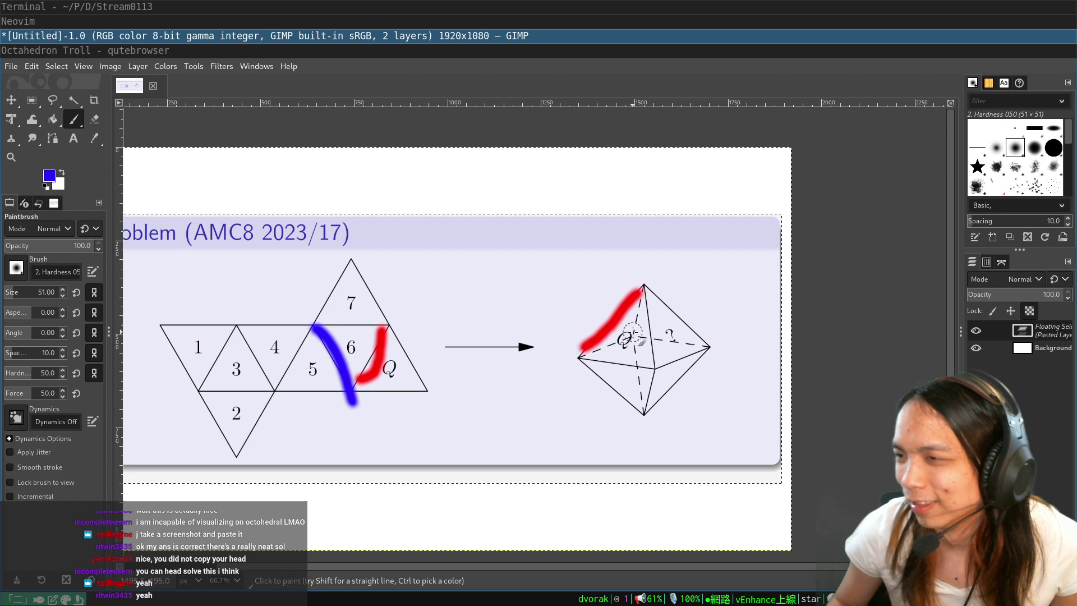
pyautogui.moveTo(632, 336); pyautogui.dragTo(580, 362)
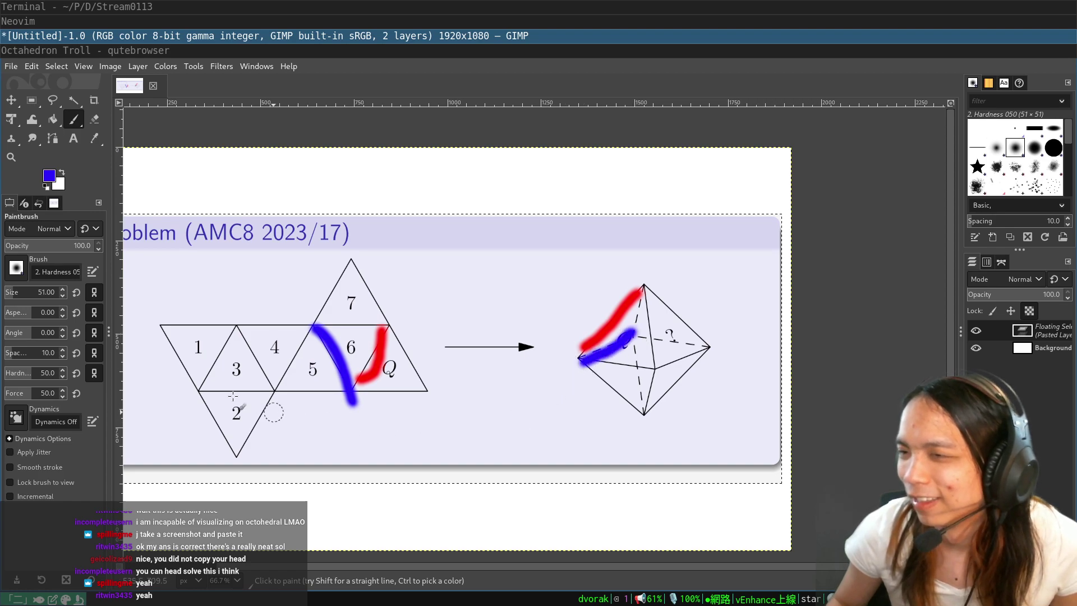
# Step: In green 00ff80, trace the face 4–5 edge and the octahedron edge to the bottom vertex
pyautogui.click(56, 177)
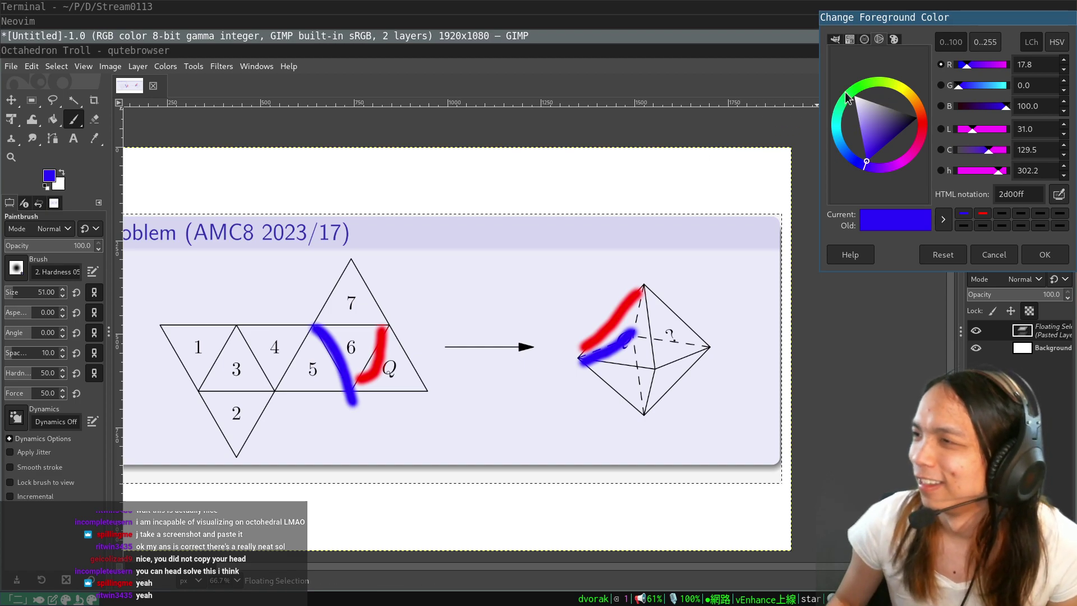
pyautogui.moveTo(848, 104); pyautogui.dragTo(867, 115)
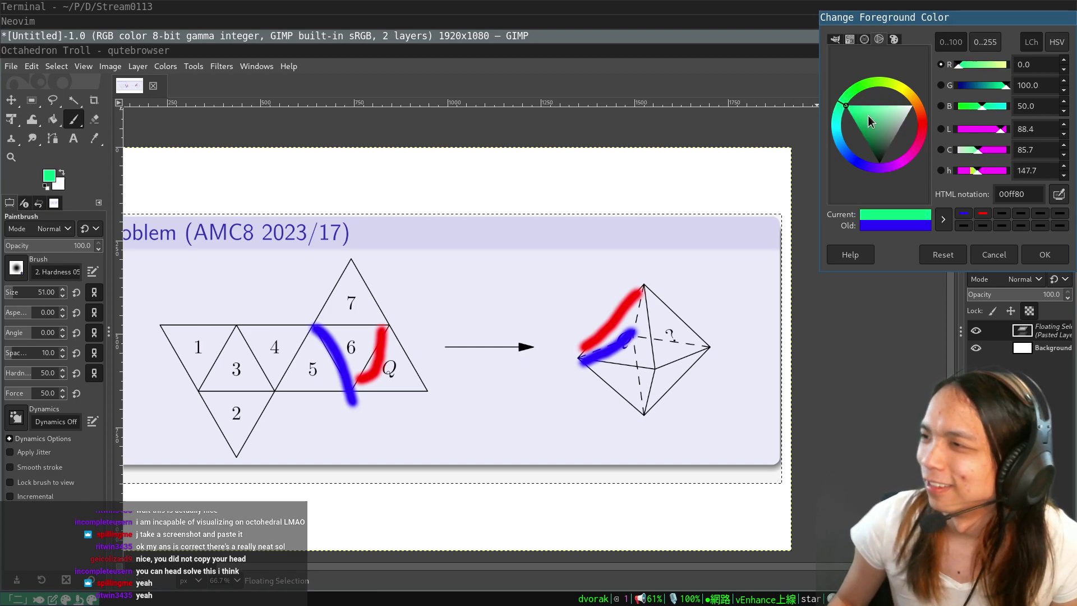
pyautogui.click(1044, 254)
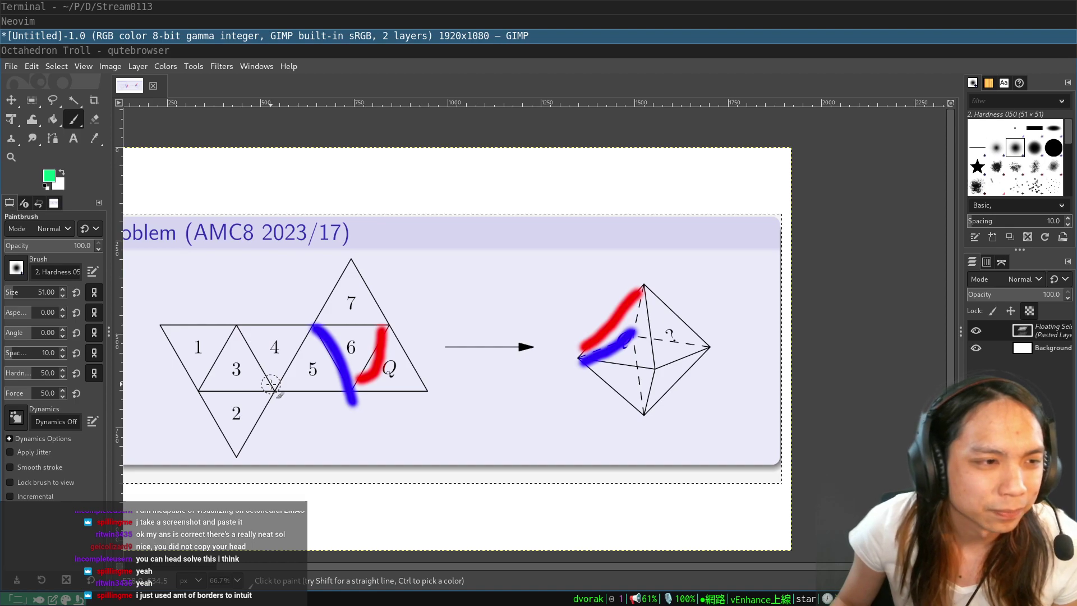
pyautogui.moveTo(276, 388); pyautogui.dragTo(316, 324)
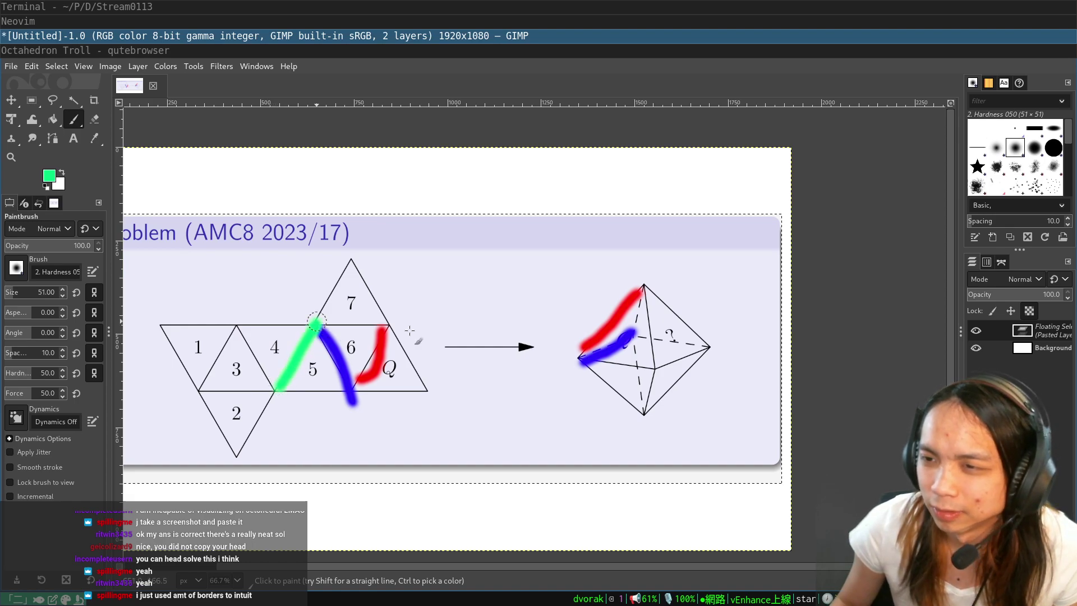
pyautogui.moveTo(632, 336); pyautogui.dragTo(642, 397)
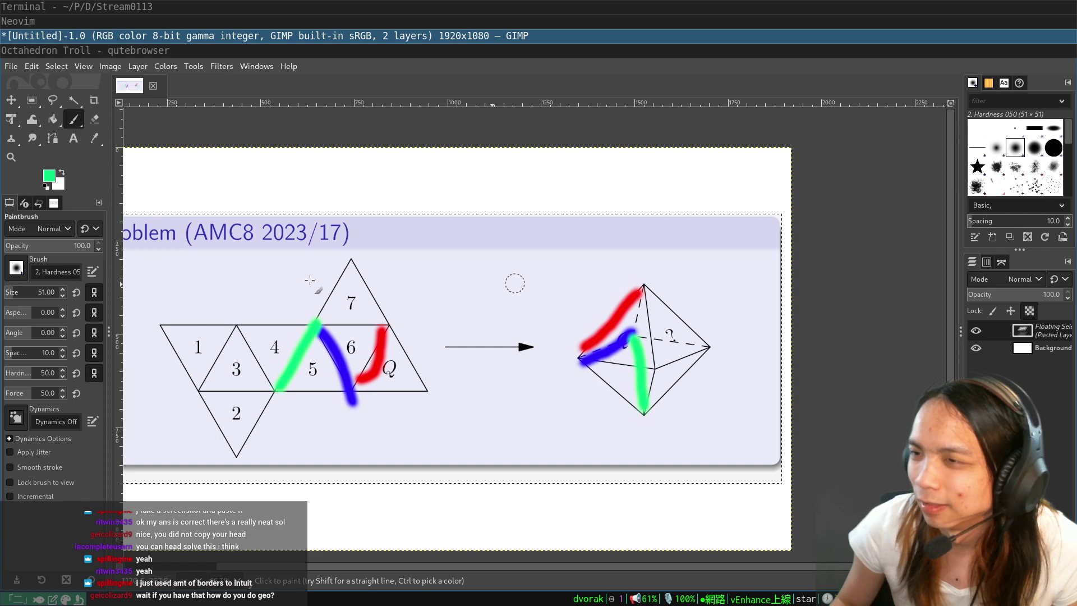
# Step: In orange, trace the face 3–4 net edge and the octahedron's bottom-to-right edge
pyautogui.click(49, 179)
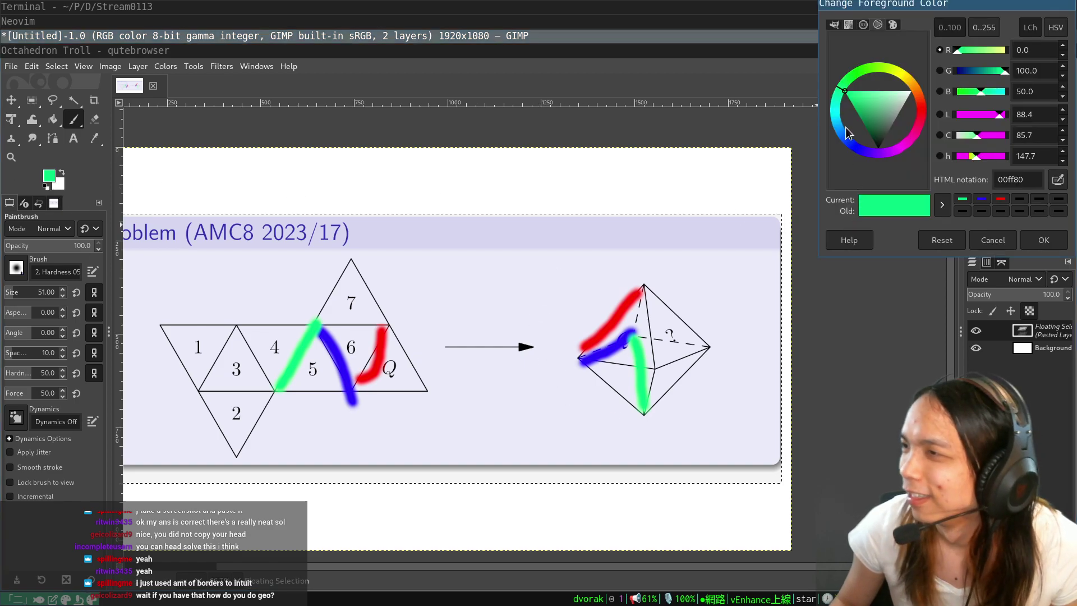
pyautogui.click(917, 94)
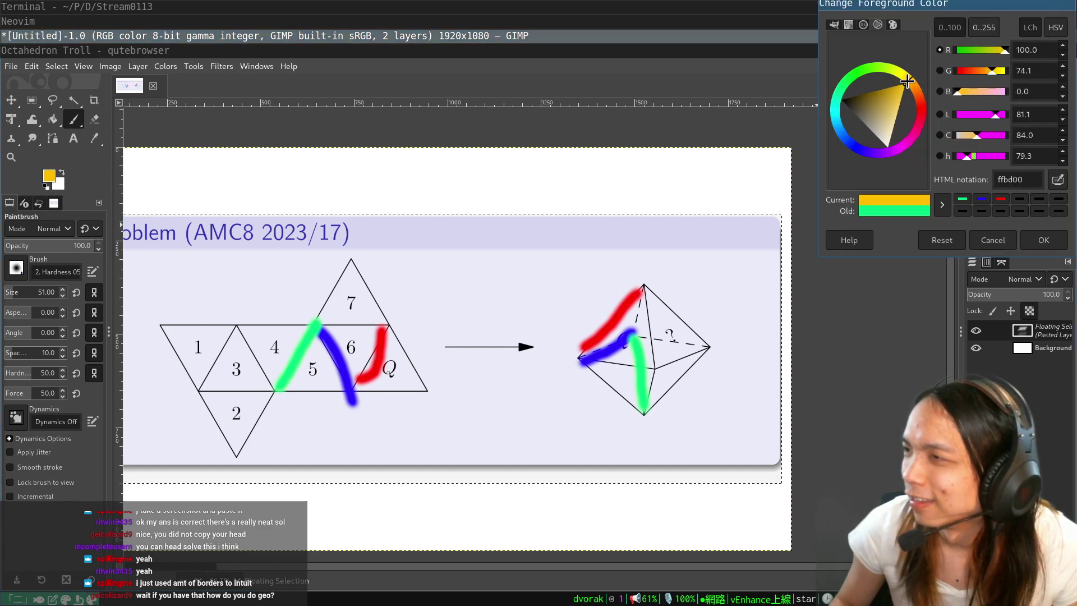
pyautogui.click(1043, 240)
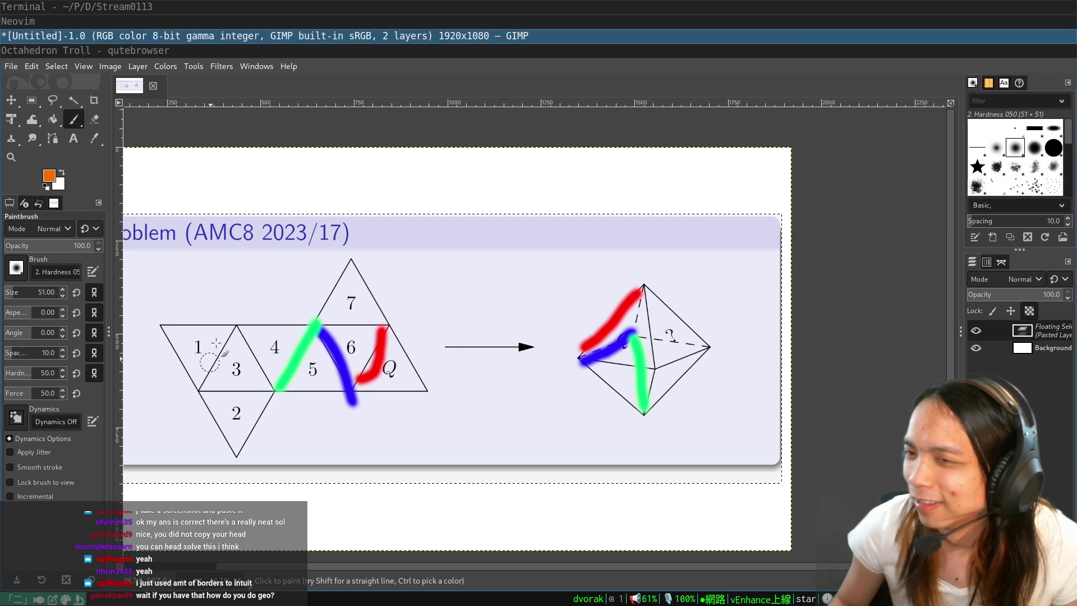
pyautogui.moveTo(236, 323); pyautogui.dragTo(272, 383)
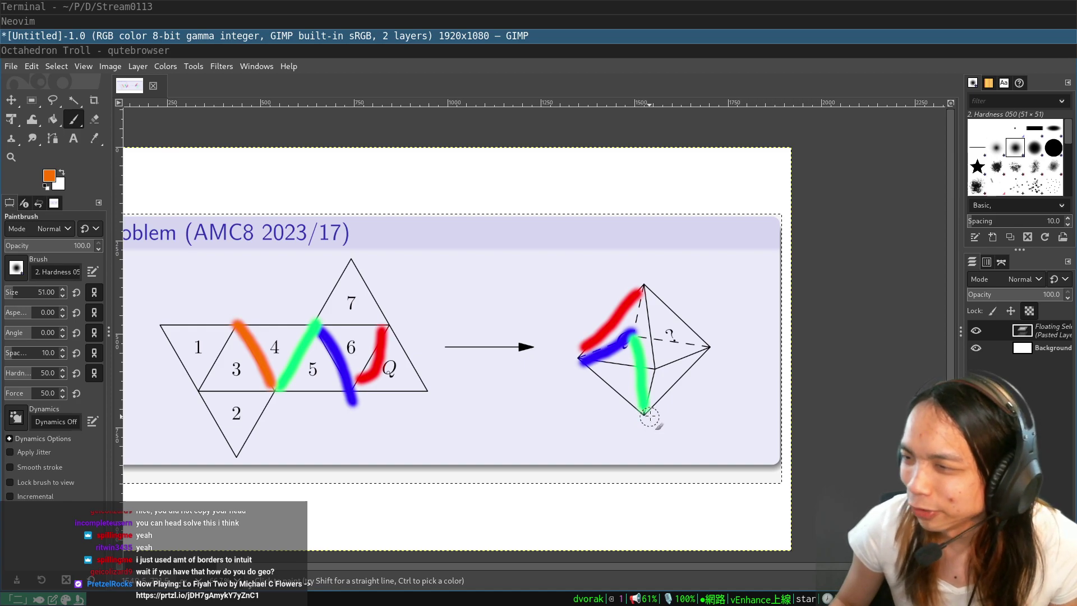
pyautogui.moveTo(649, 414); pyautogui.dragTo(706, 346)
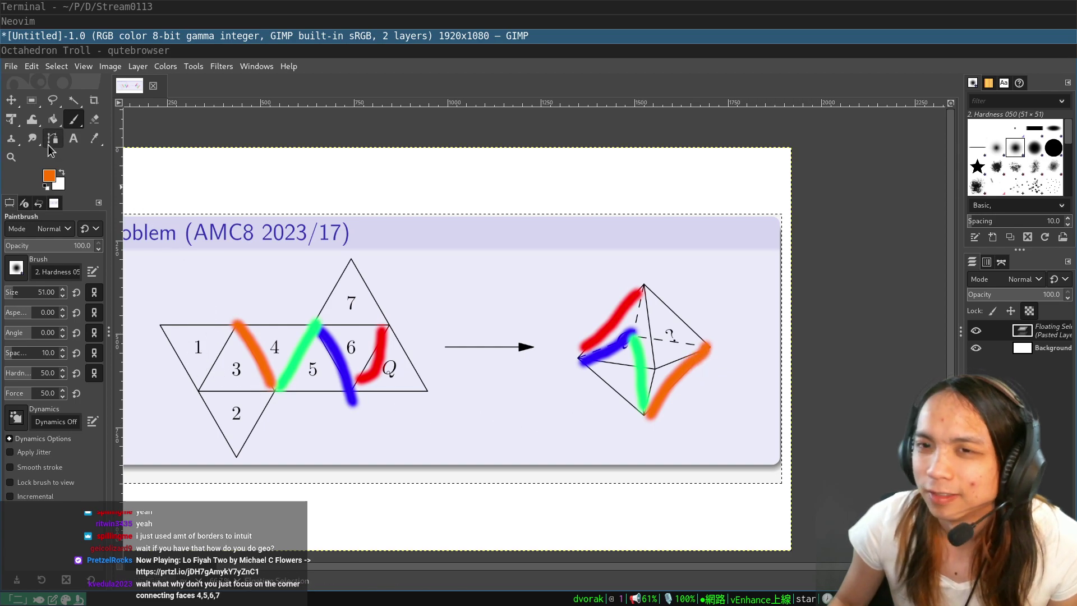
# Step: In yellow-green, trace the face 1–3 edge and its octahedron match, undoing a stray loop
pyautogui.click(49, 175)
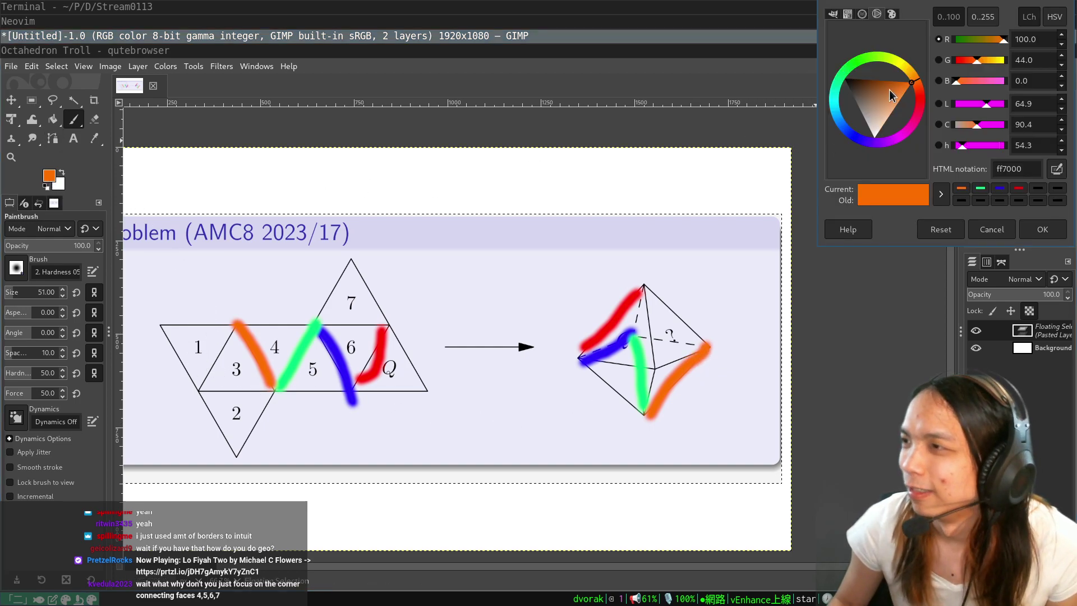
pyautogui.click(895, 65)
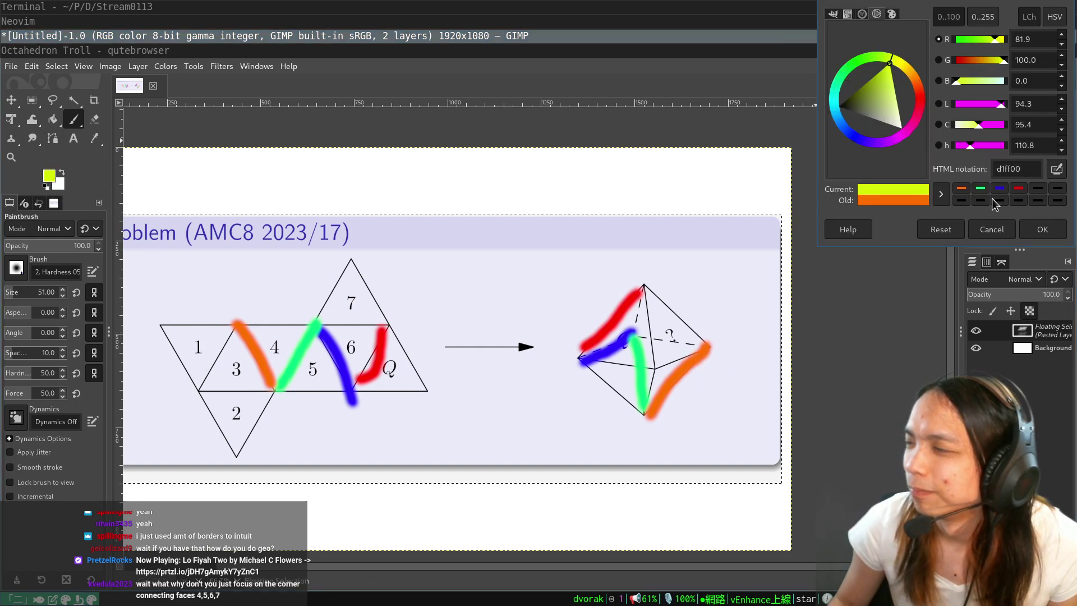
pyautogui.click(1040, 230)
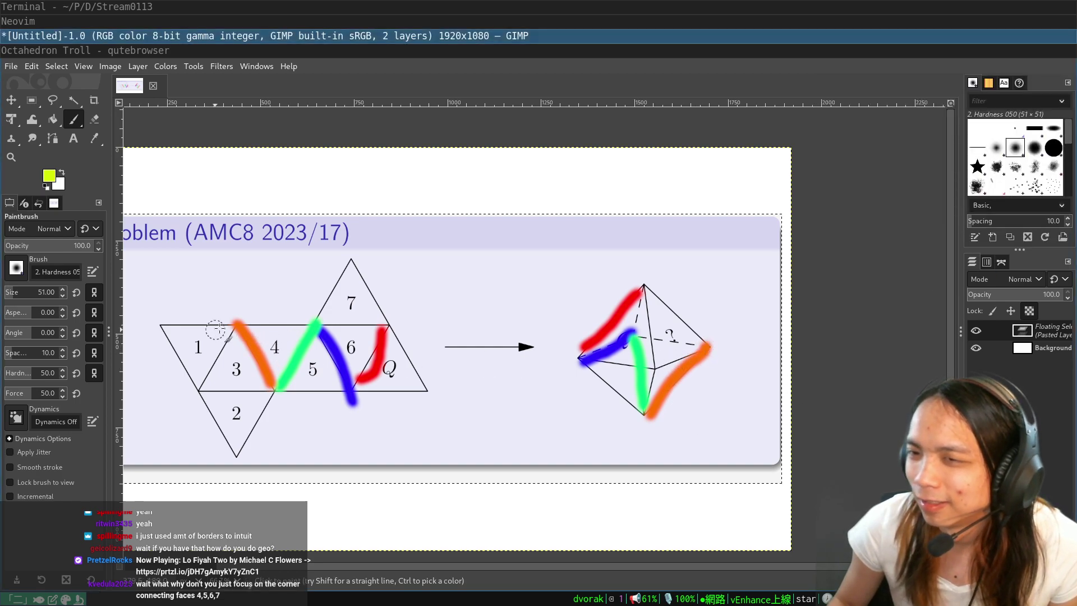
pyautogui.moveTo(234, 324); pyautogui.dragTo(199, 393)
pyautogui.moveTo(708, 345); pyautogui.dragTo(657, 370)
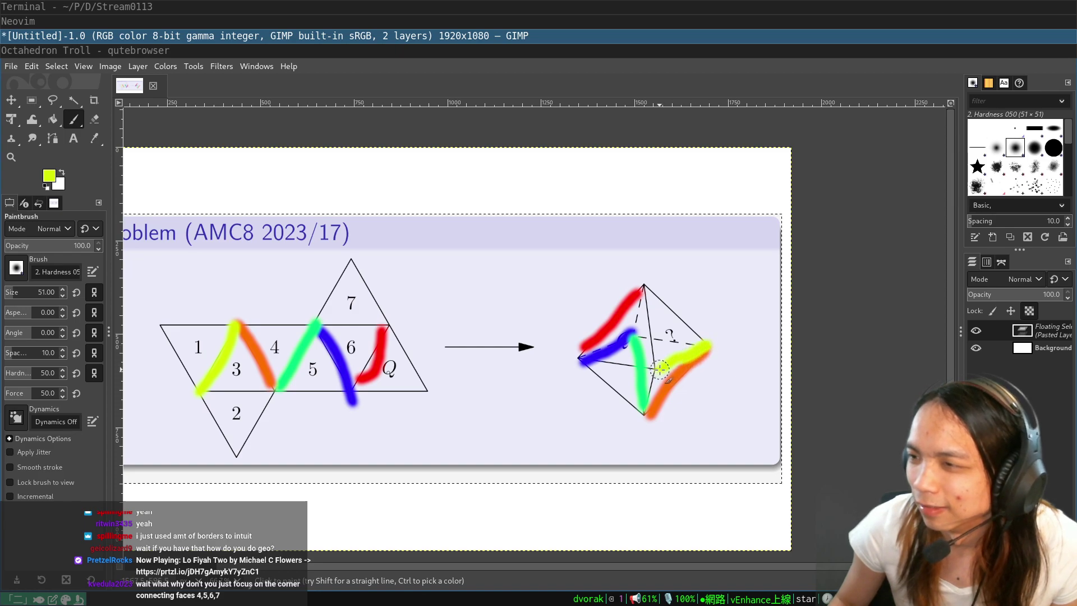
pyautogui.moveTo(201, 375)
pyautogui.mouseDown()
pyautogui.moveTo(240, 346)
pyautogui.moveTo(224, 369)
pyautogui.moveTo(162, 382)
pyautogui.mouseUp()
pyautogui.hotkey('ctrl', 'z')
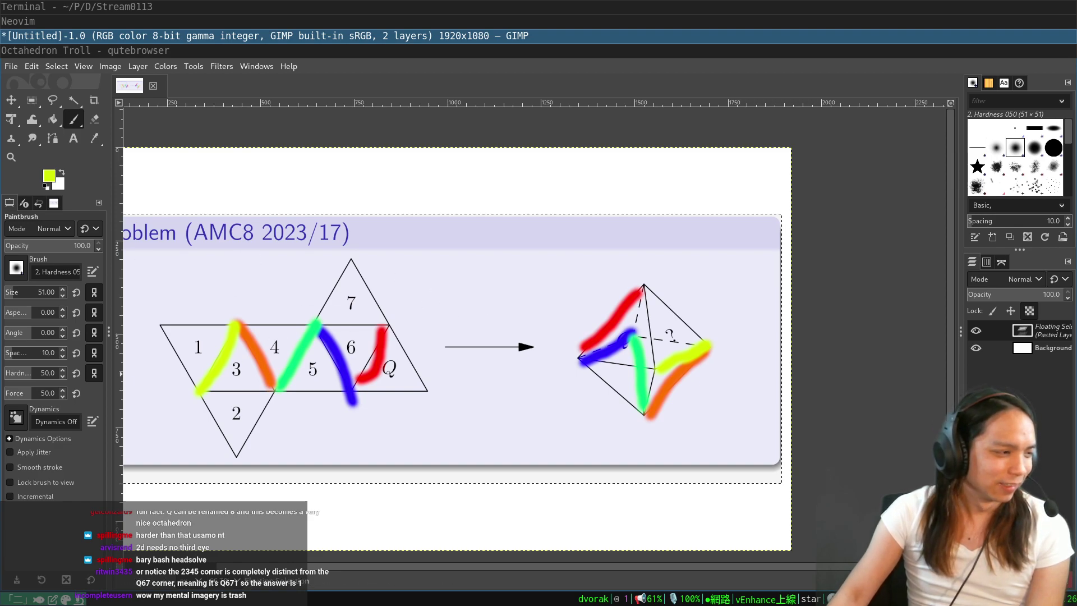
# Step: Bring the Neovim window with math-2023-0127.tex to the front
pyautogui.press('super+Up')
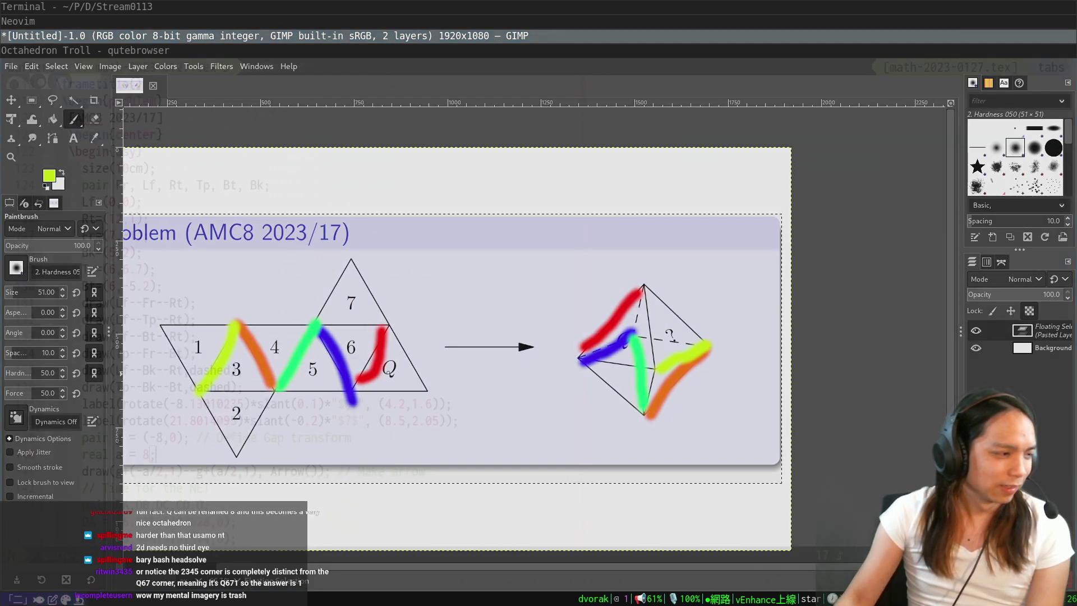